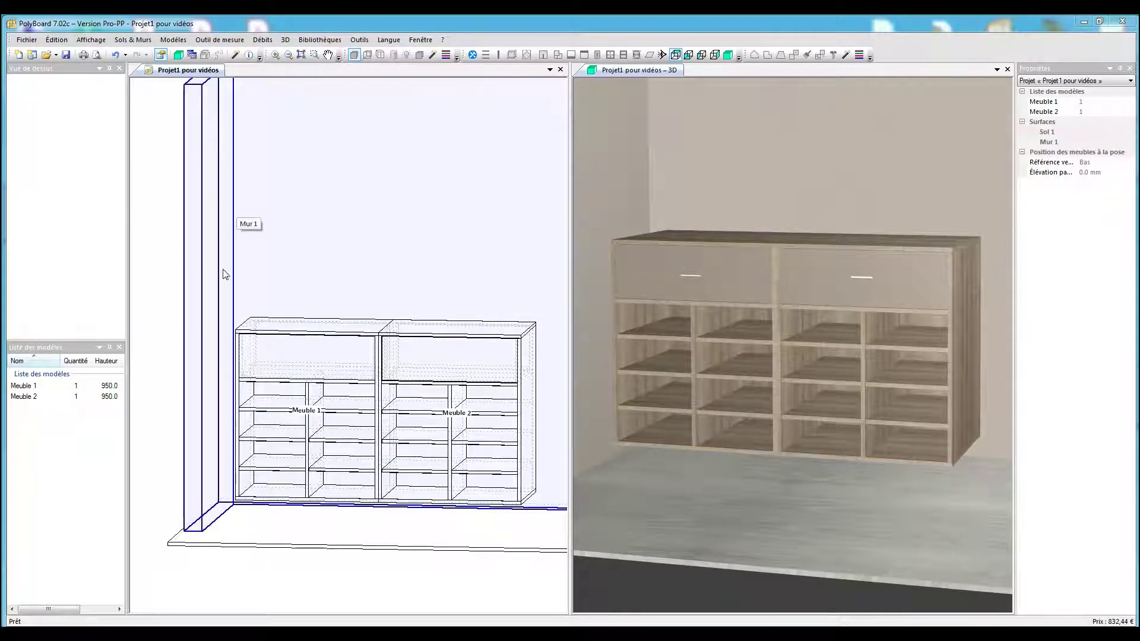
# Create a filler panel between the left side wall and the two cabinets, with a 50 mm setback
pyautogui.moveTo(225, 296); pyautogui.dragTo(485, 512)
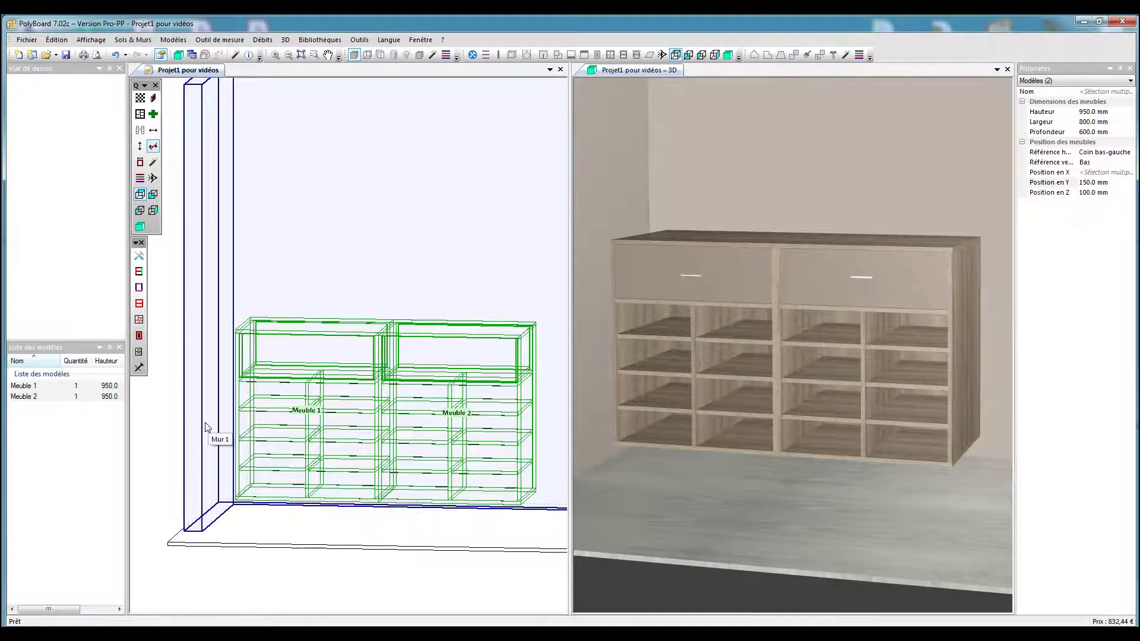
pyautogui.keyDown('ctrl'); pyautogui.click(208, 423); pyautogui.keyUp('ctrl')
pyautogui.rightClick(300, 420)
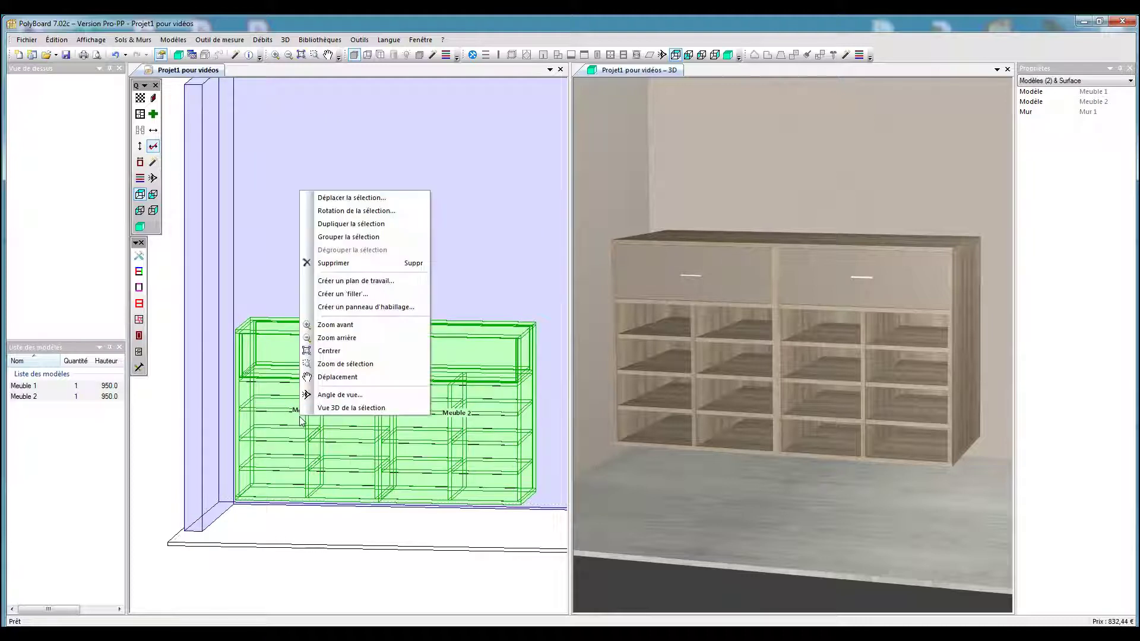
pyautogui.click(342, 294)
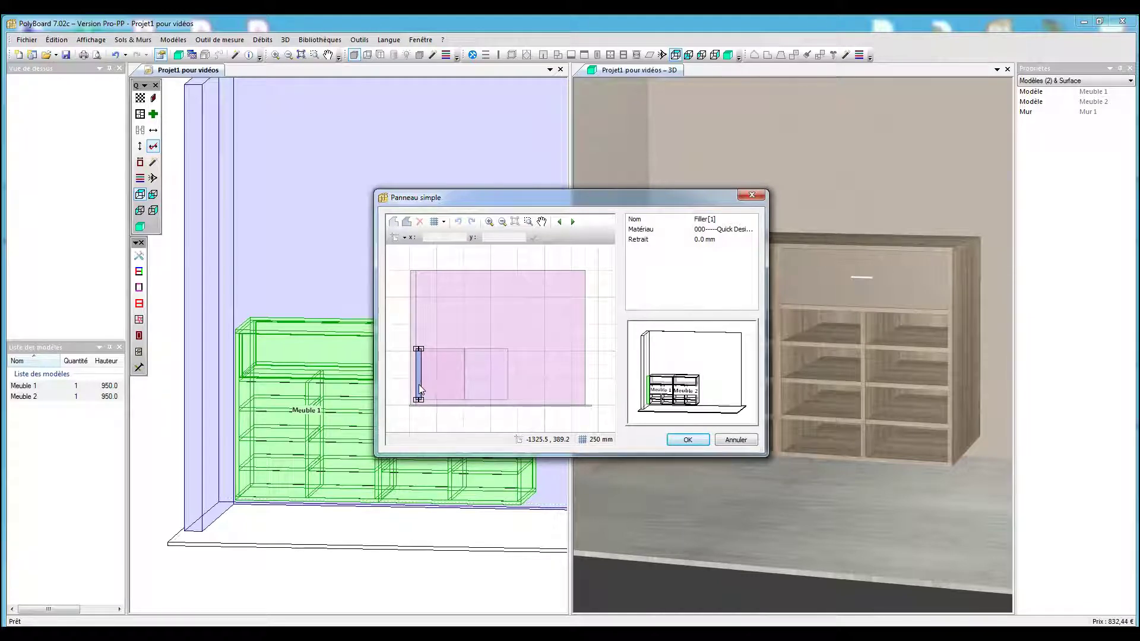
pyautogui.click(698, 240)
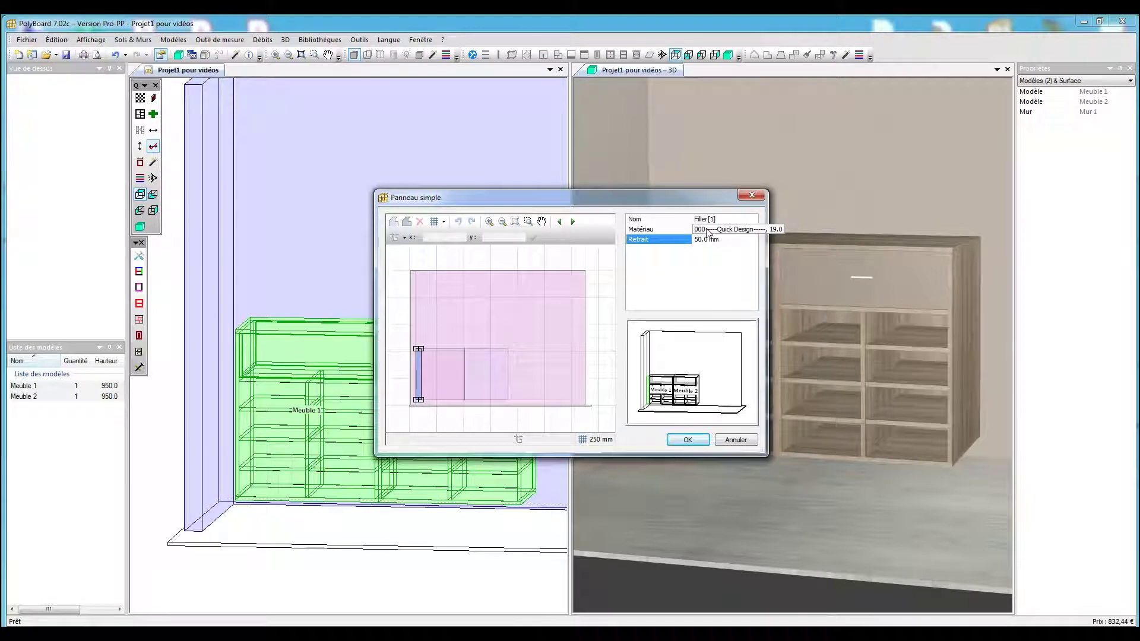
pyautogui.click(687, 440)
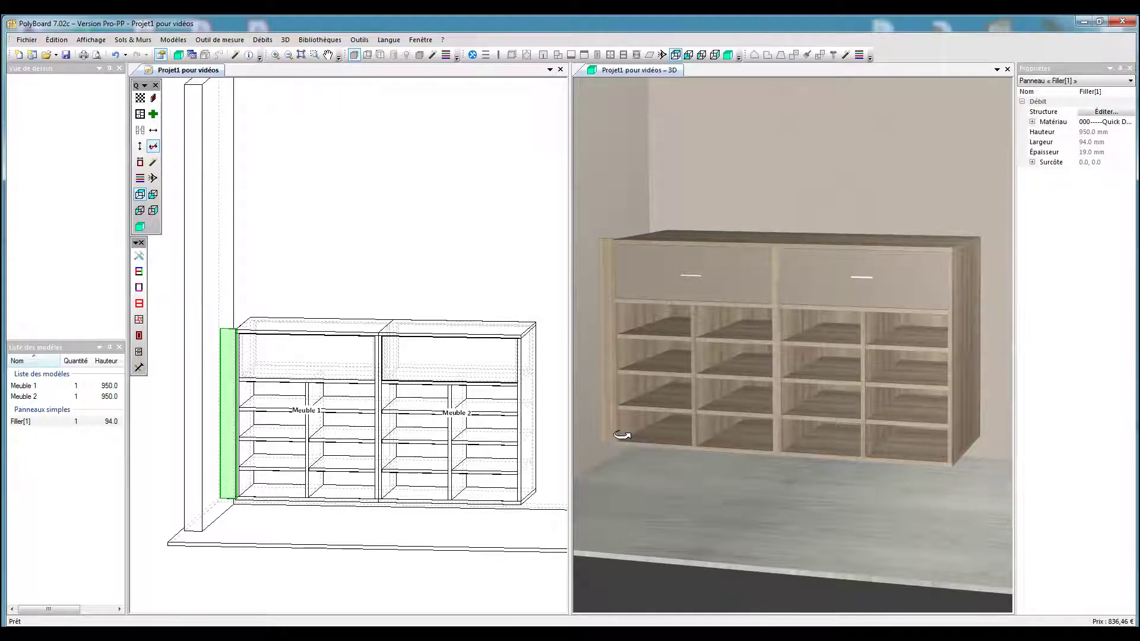
# Edit the filler panel and extend its bottom edge down to the floor, making it 1050 mm high
pyautogui.doubleClick(233, 436)
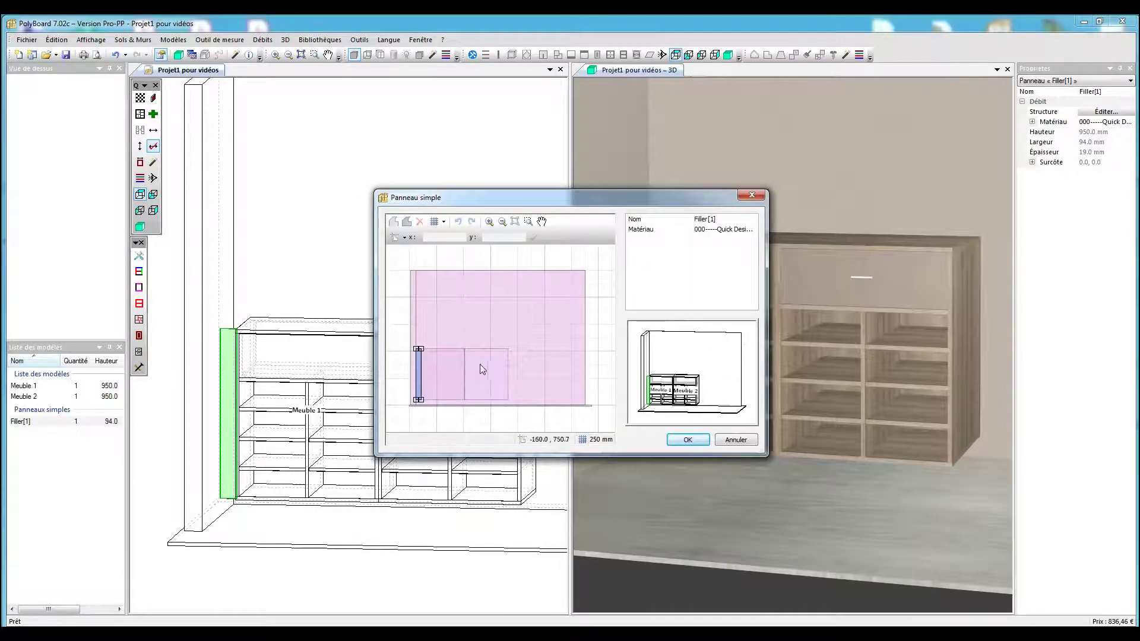
pyautogui.scroll(-2, 526, 327)
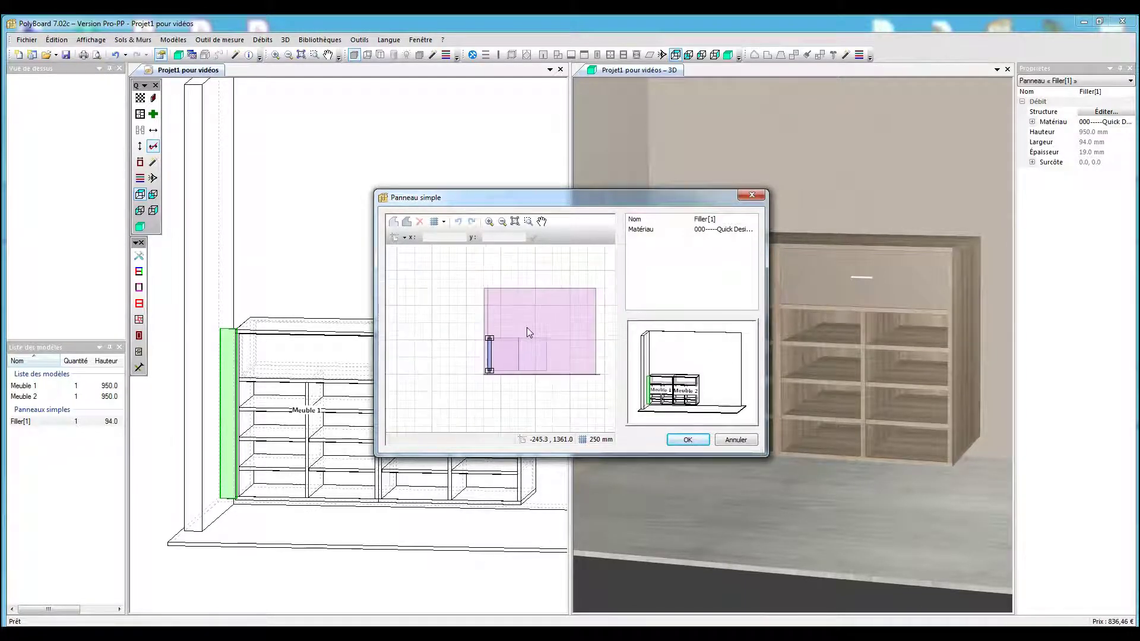
pyautogui.scroll(3, 525, 329)
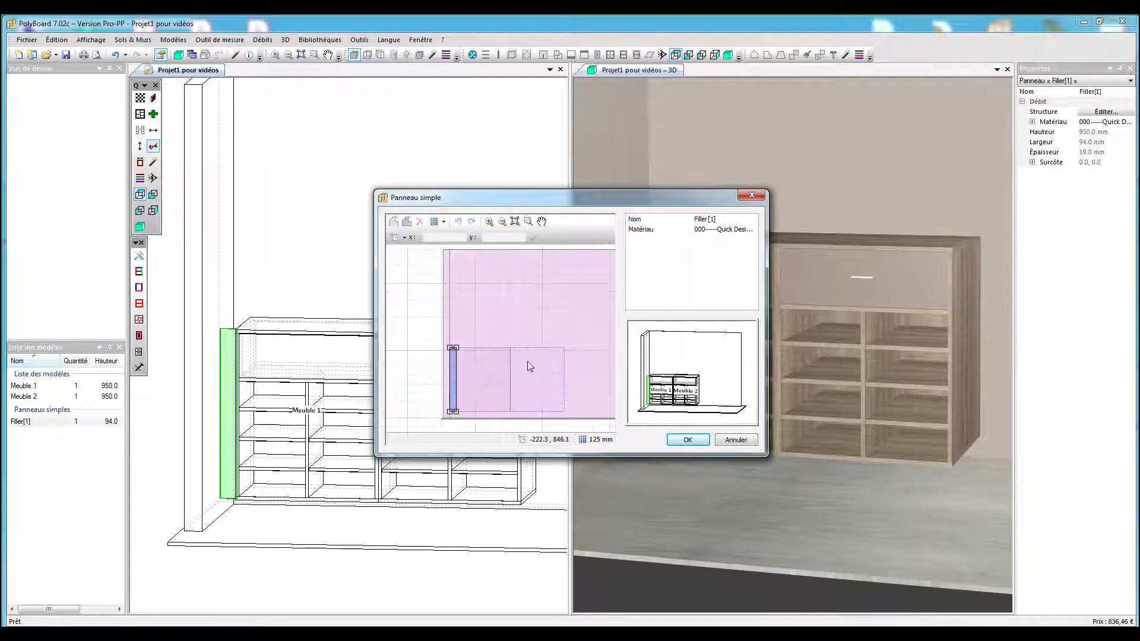
pyautogui.moveTo(527, 361); pyautogui.dragTo(516, 319, button='middle')
pyautogui.scroll(1, 518, 313)
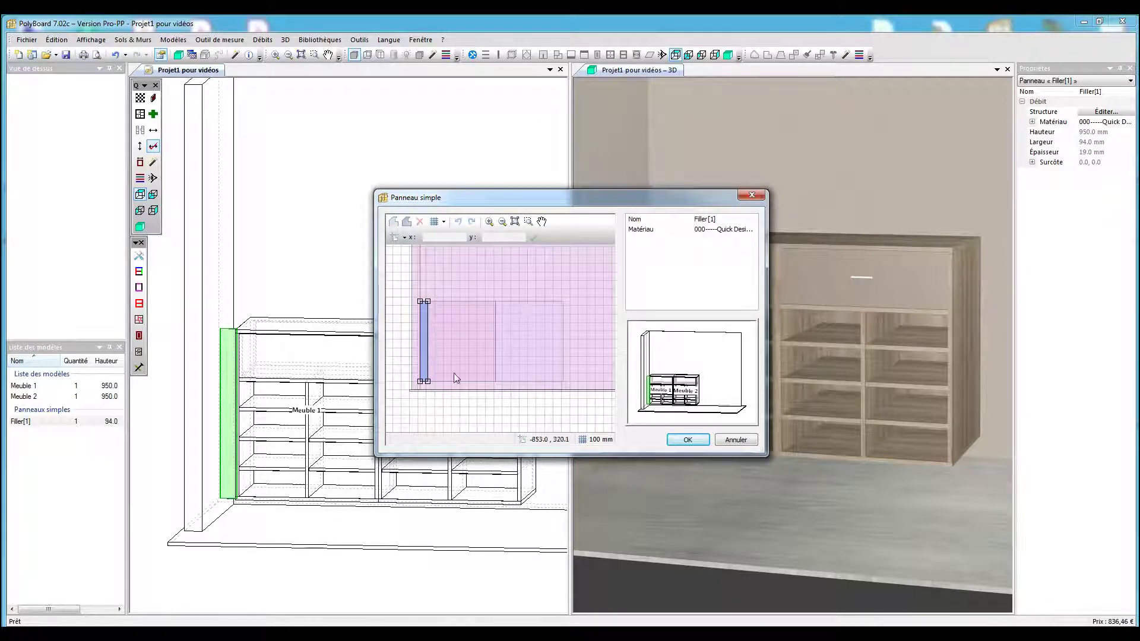
pyautogui.click(425, 382)
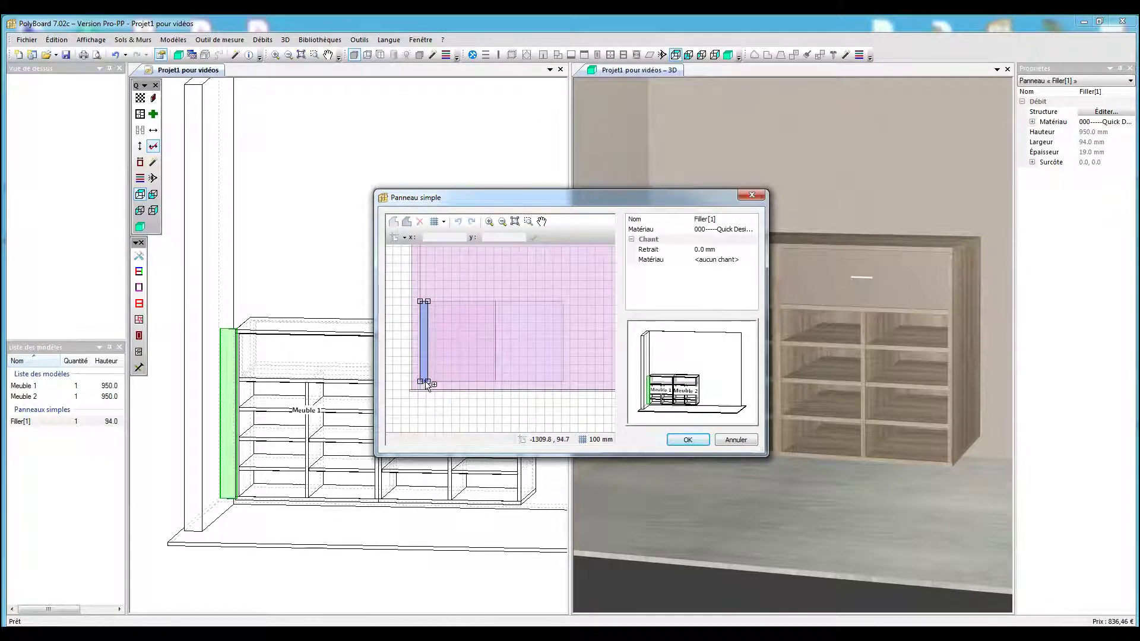
pyautogui.moveTo(425, 383); pyautogui.dragTo(425, 390)
pyautogui.click(688, 440)
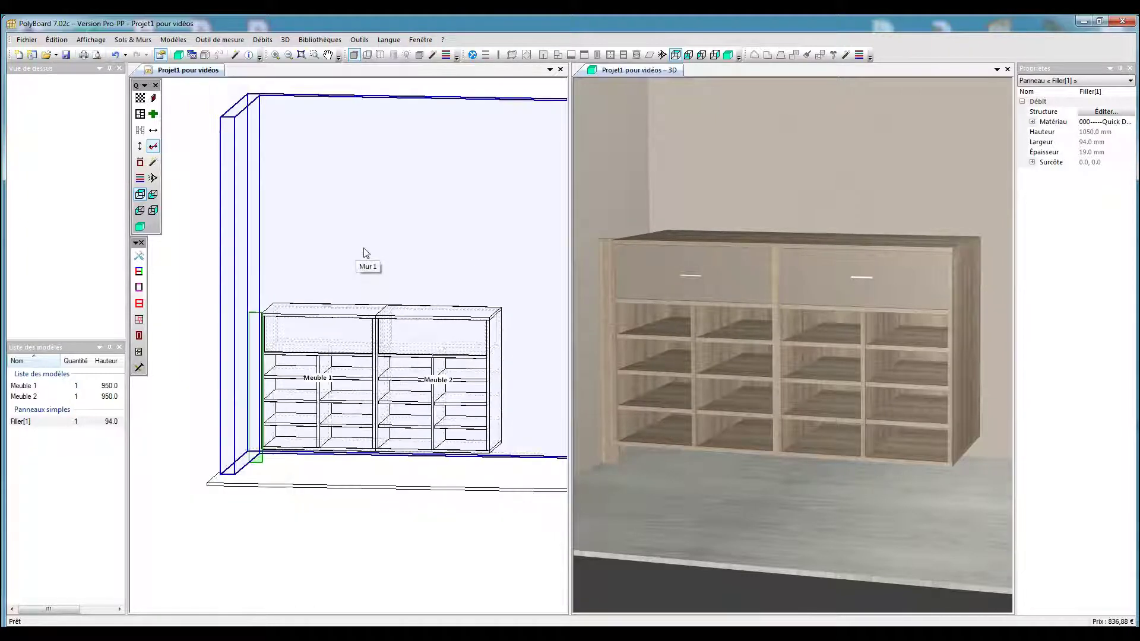
# Start a new floor surface and trace its rectangle over the four corners of the existing floor
pyautogui.scroll(-3, 380, 279)
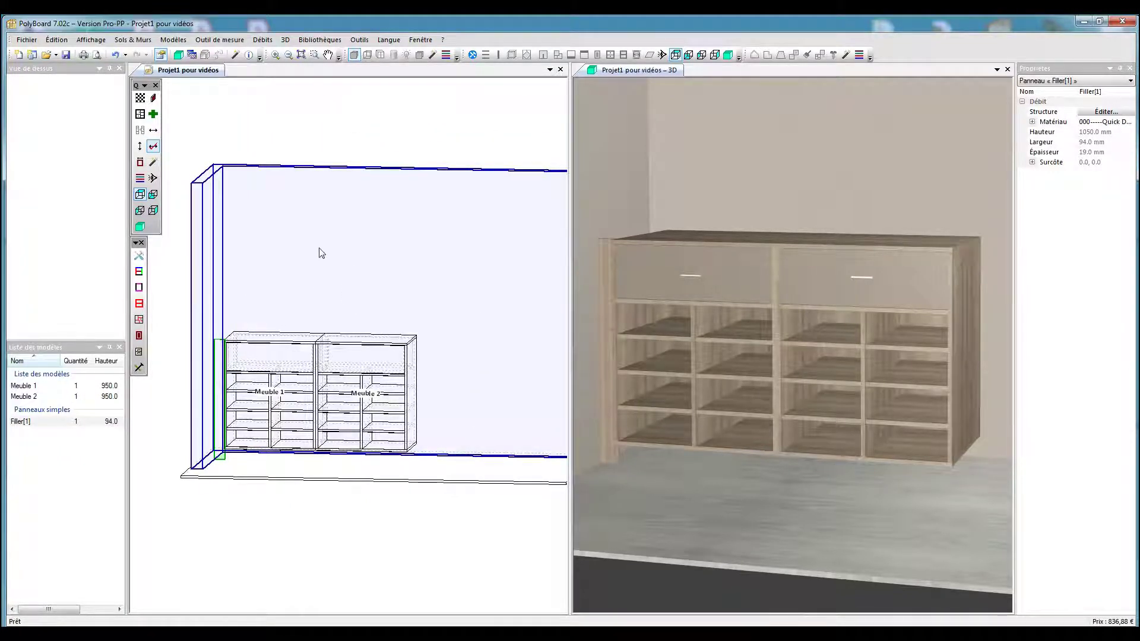
pyautogui.rightClick(355, 357)
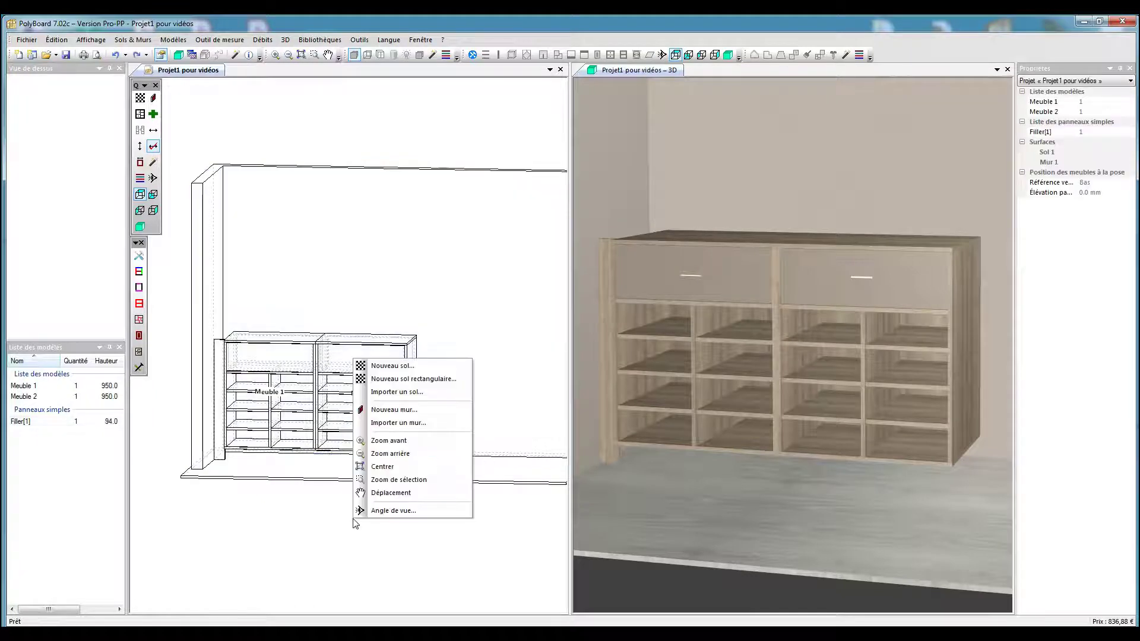
pyautogui.click(394, 366)
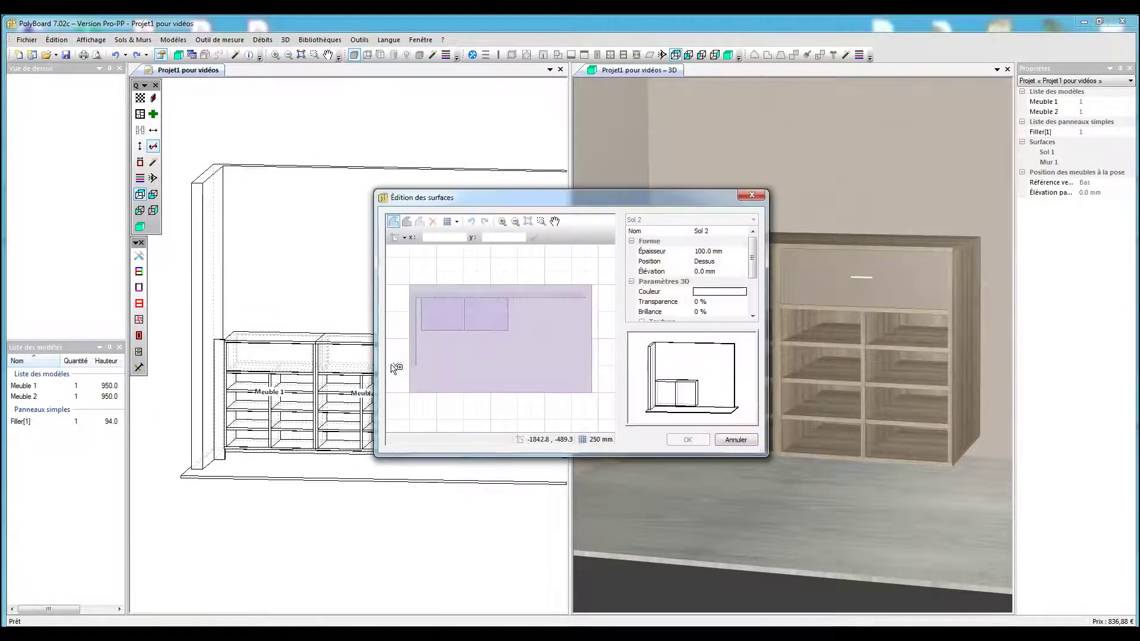
pyautogui.click(409, 392)
pyautogui.click(409, 284)
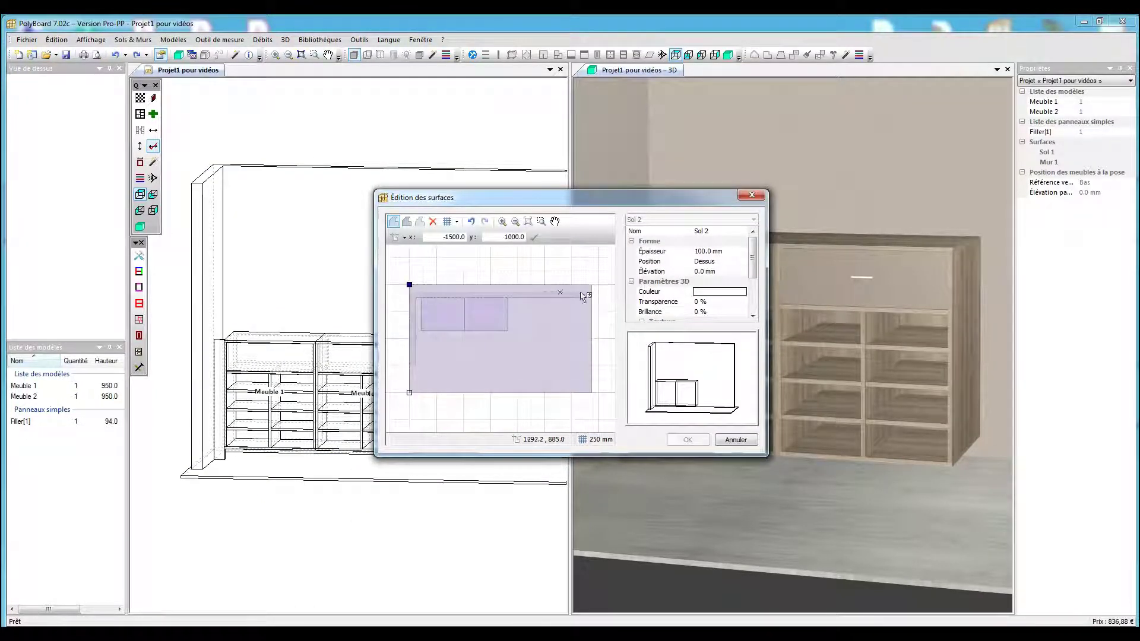
pyautogui.click(591, 284)
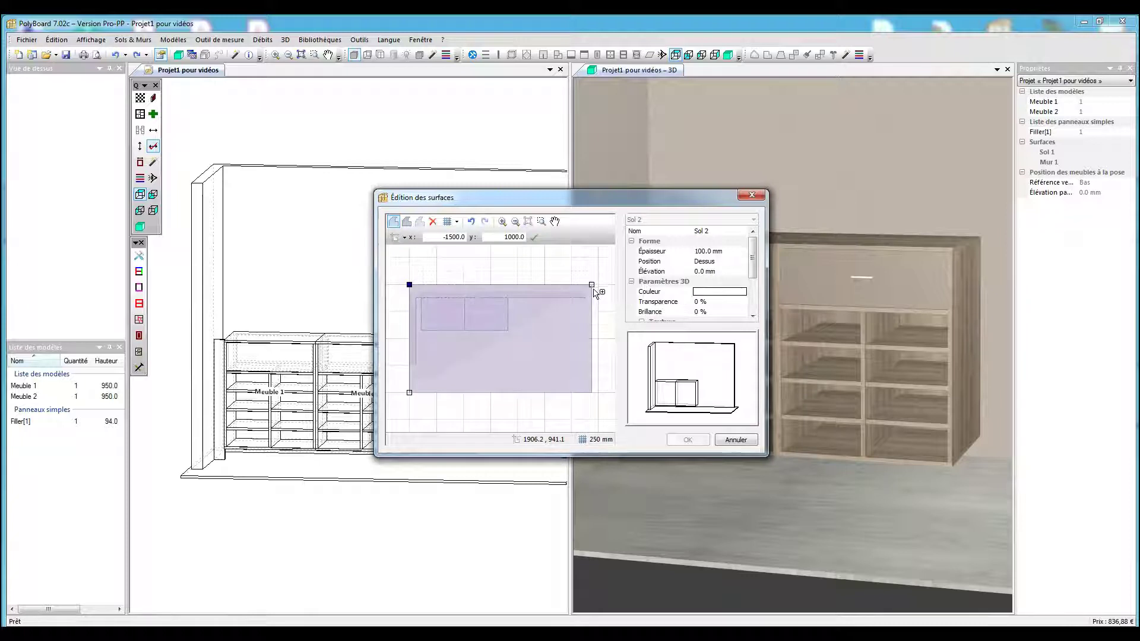
pyautogui.click(591, 392)
pyautogui.click(409, 392)
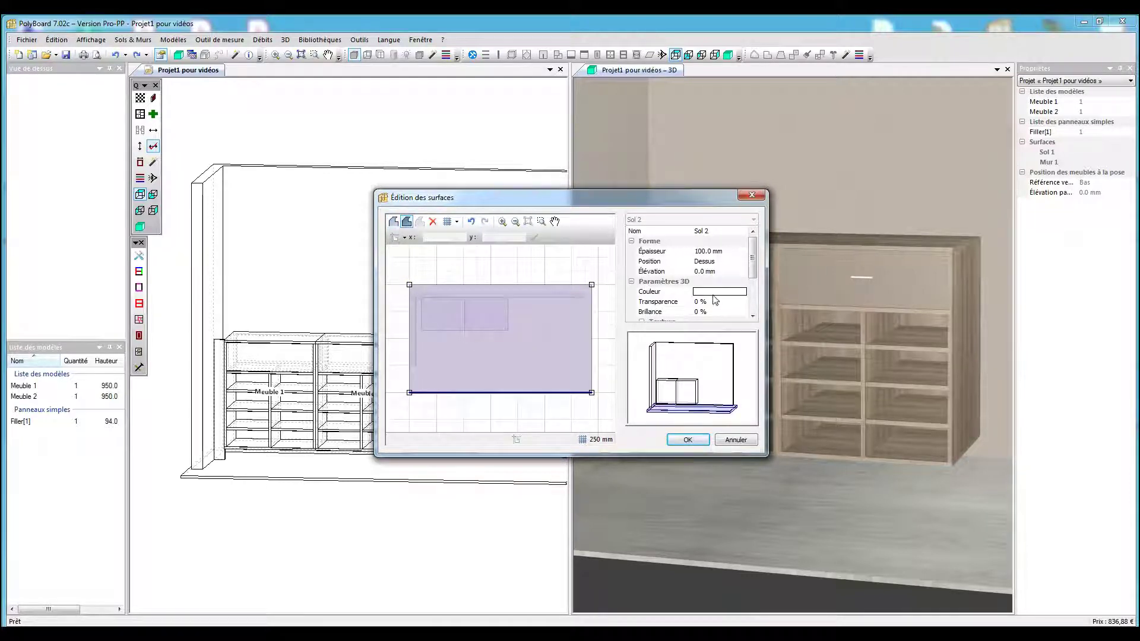
# Set the new surface's position to Dessous and its elevation to 2500 mm, then create it as a ceiling
pyautogui.click(717, 262)
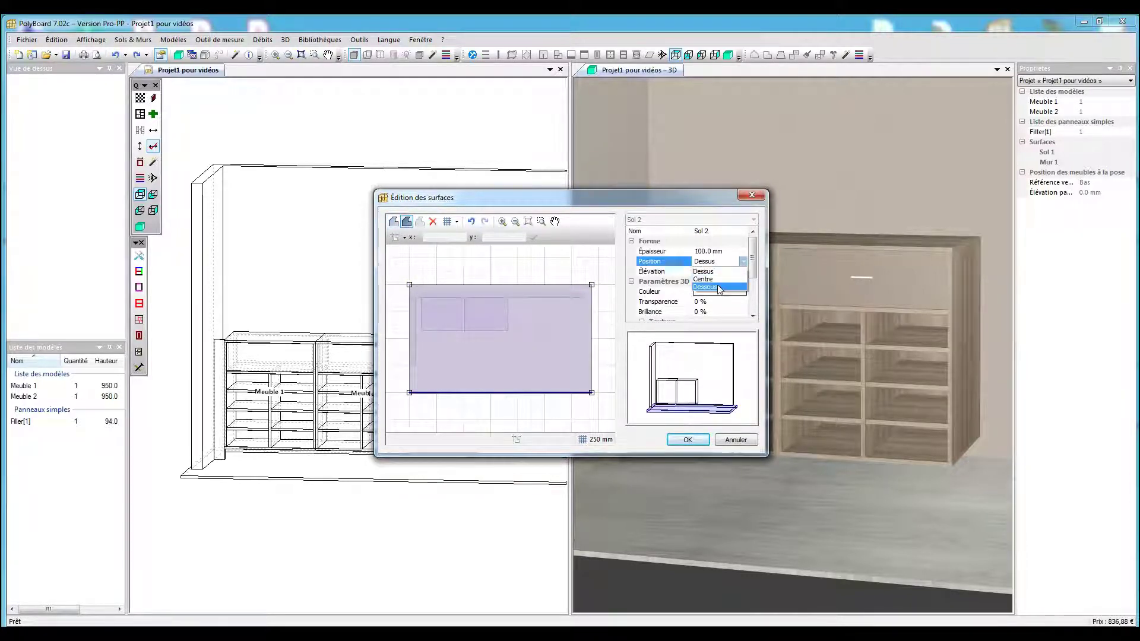
pyautogui.click(715, 282)
pyautogui.click(689, 271)
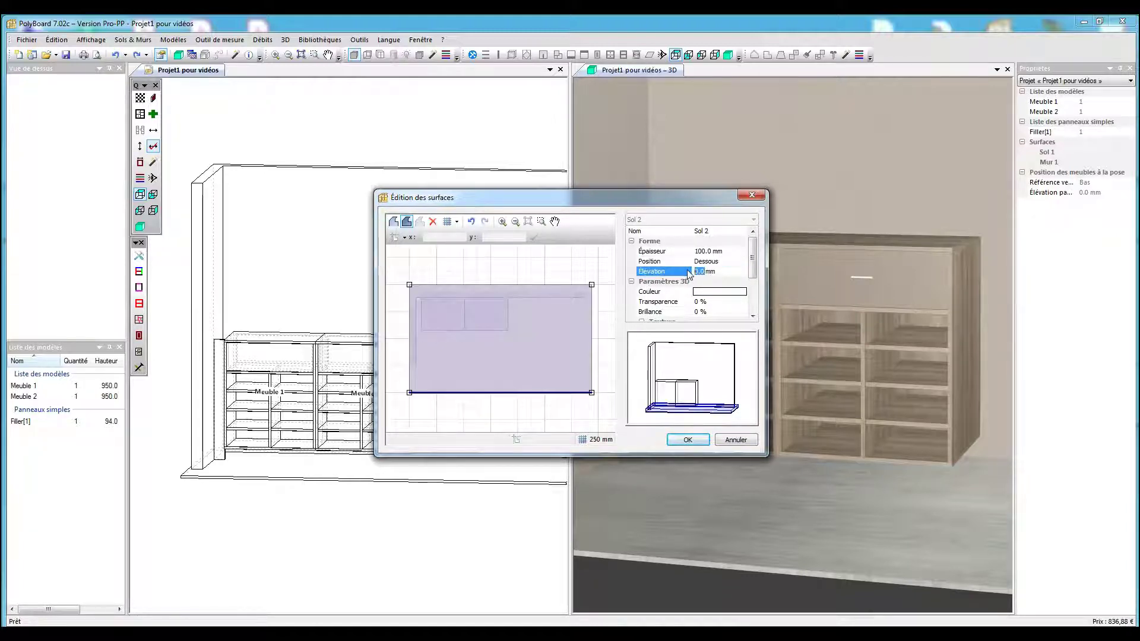
pyautogui.write('2500')
pyautogui.click(688, 439)
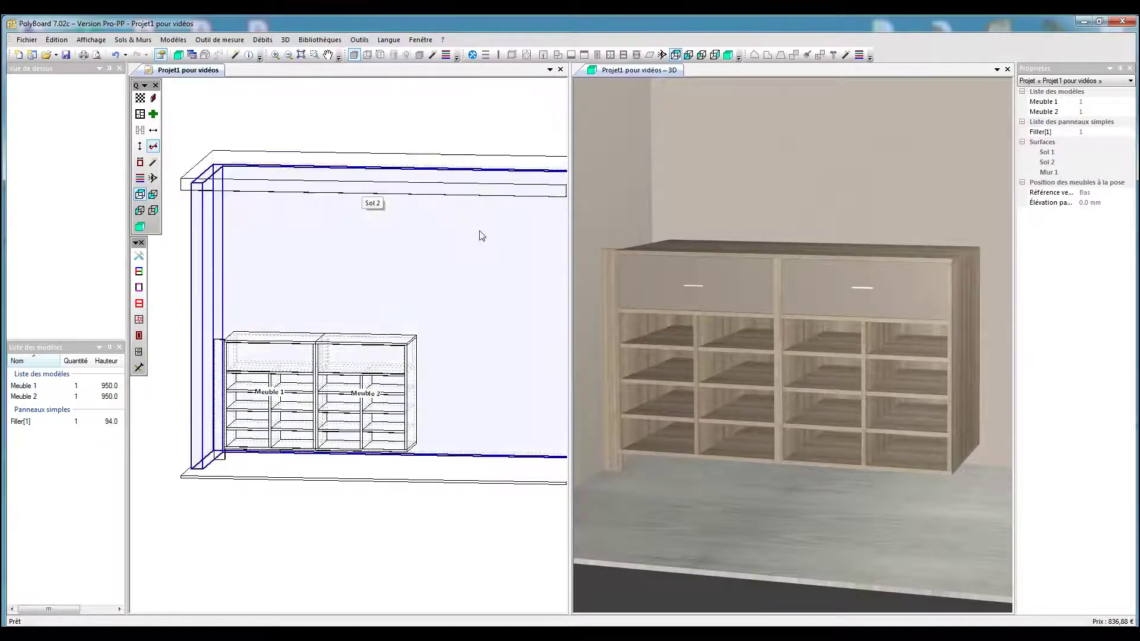
# Start a second filler from the two cabinets, the side filler and the ceiling surface, filling the space above the cabinets
pyautogui.click(816, 254)
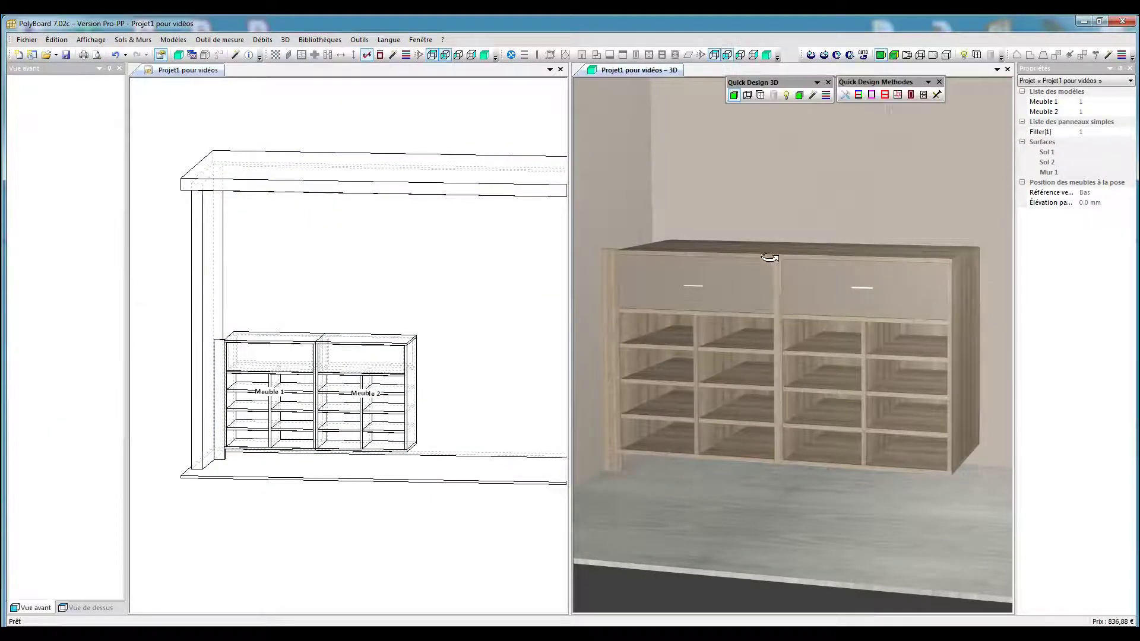
pyautogui.scroll(-3, 768, 224)
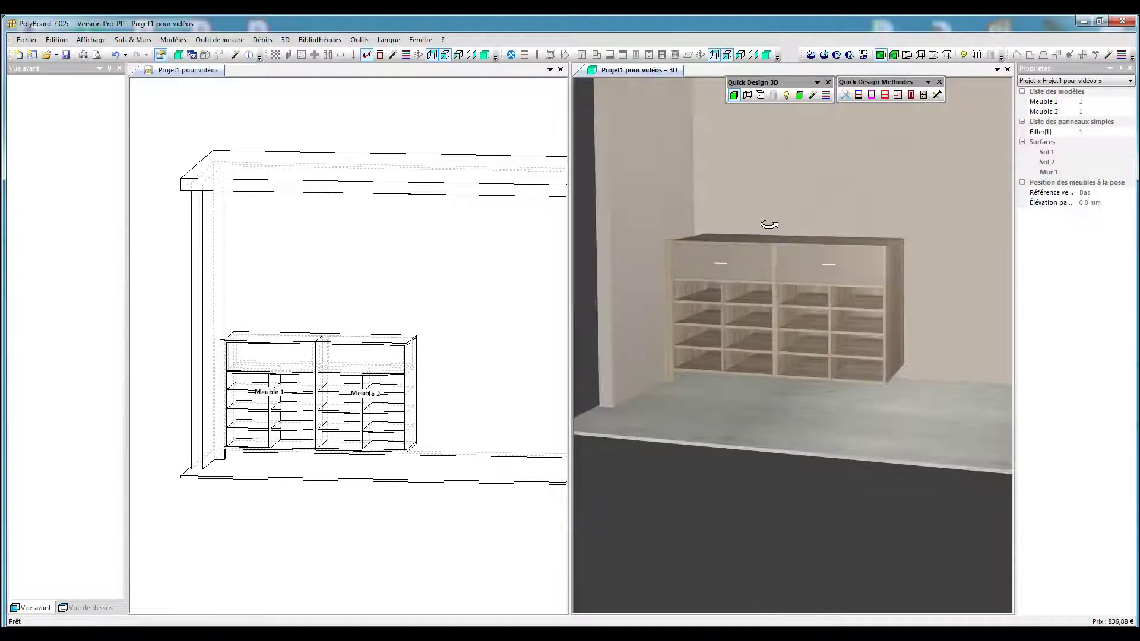
pyautogui.scroll(-5, 759, 353)
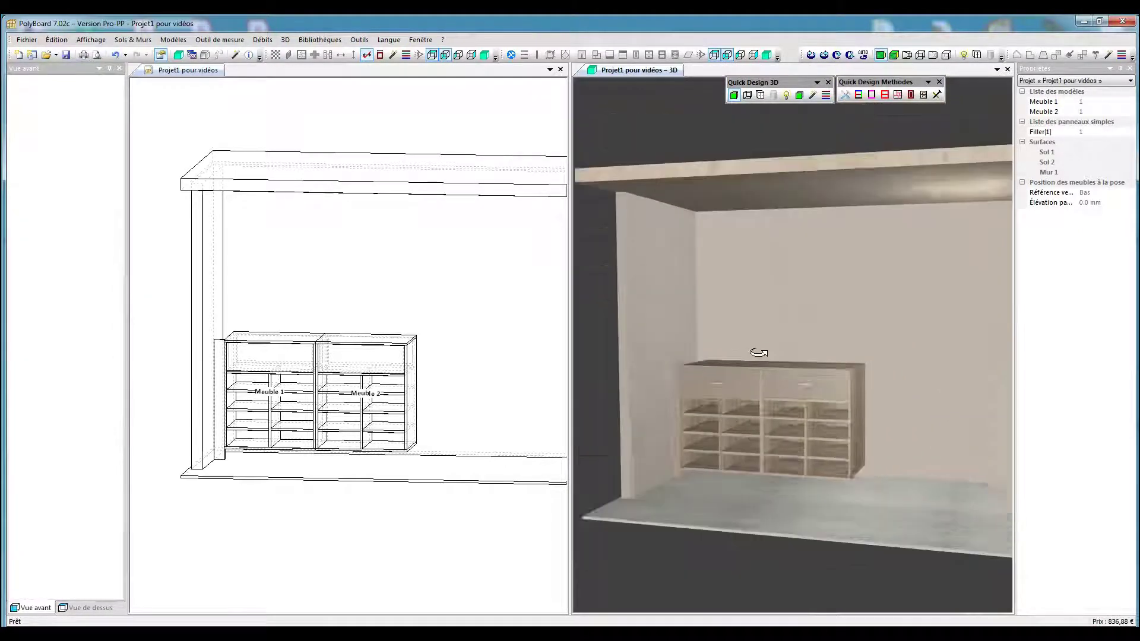
pyautogui.moveTo(692, 383); pyautogui.dragTo(641, 376)
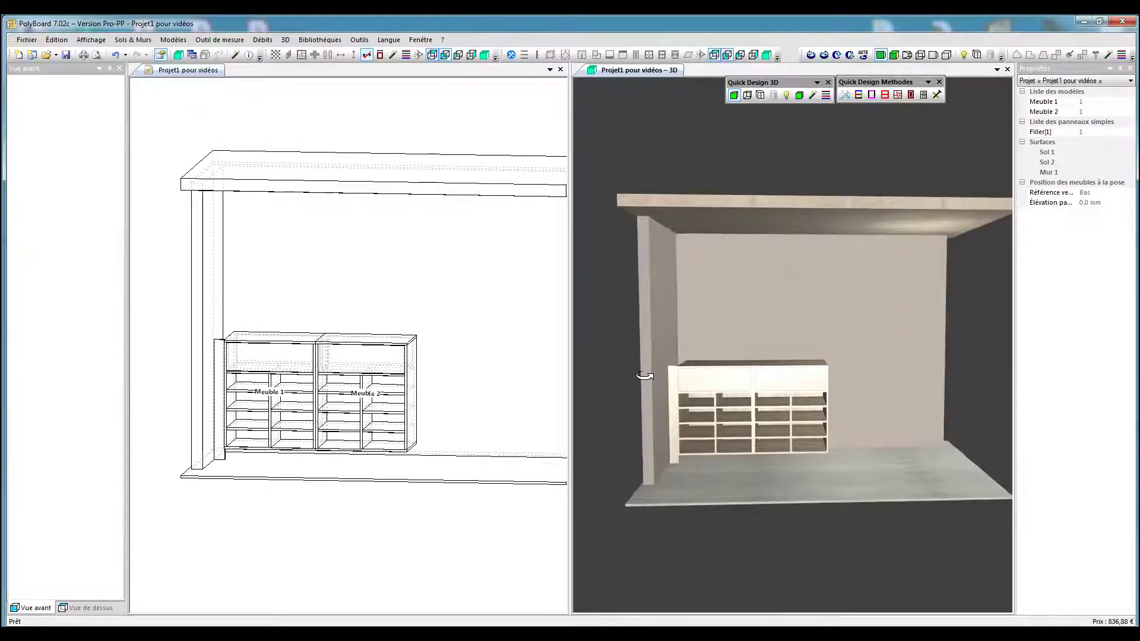
pyautogui.click(343, 333)
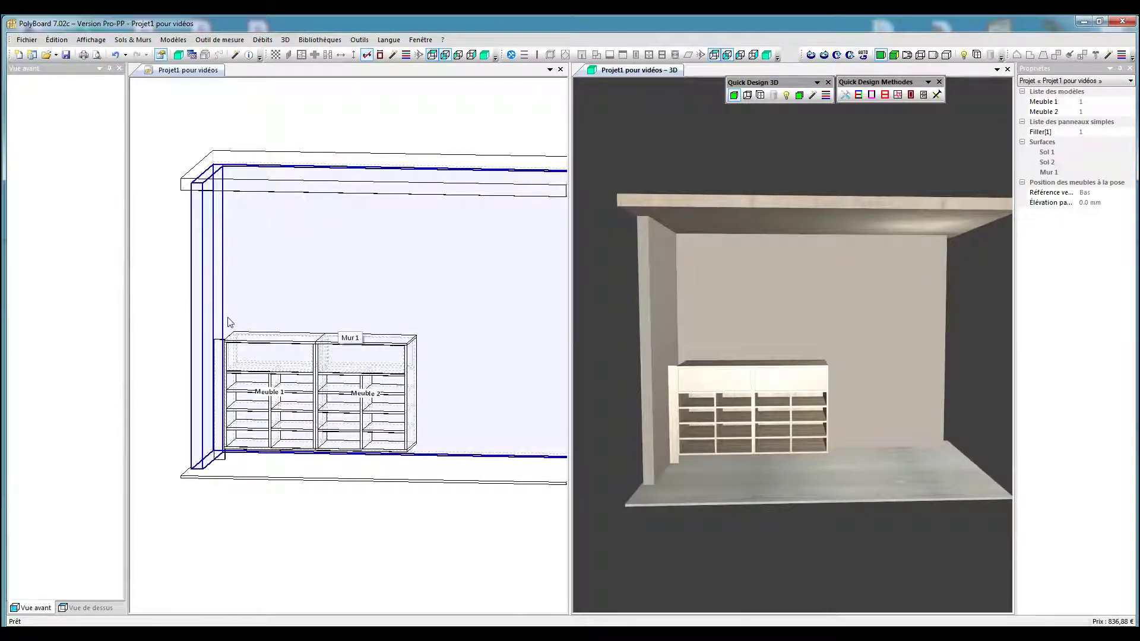
pyautogui.moveTo(200, 316); pyautogui.dragTo(445, 483)
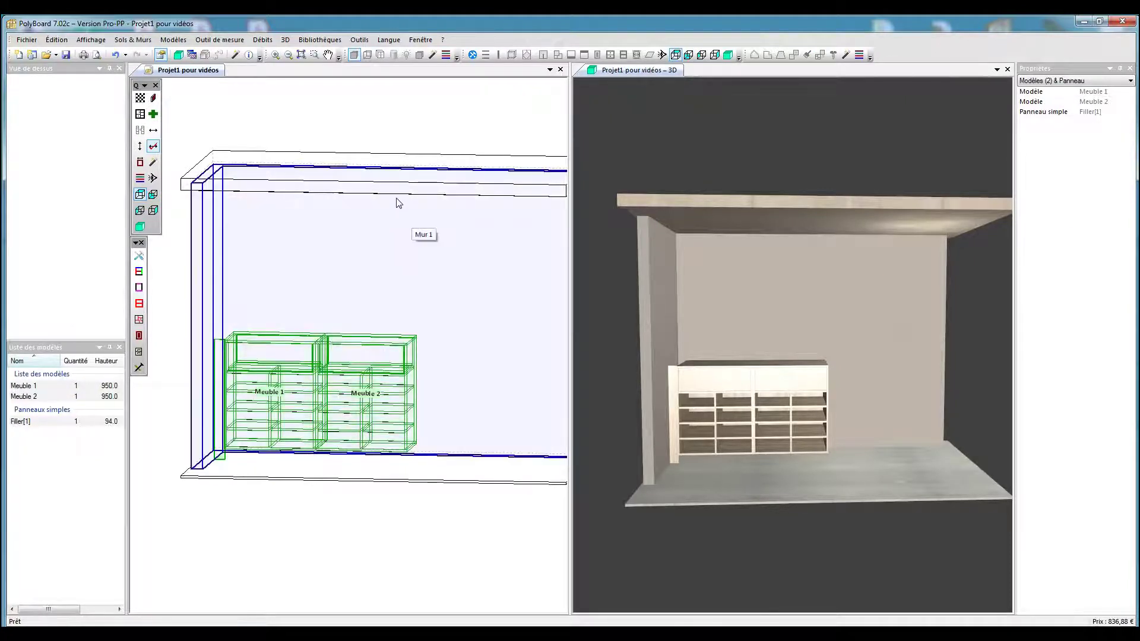
pyautogui.keyDown('ctrl'); pyautogui.click(380, 191); pyautogui.keyUp('ctrl')
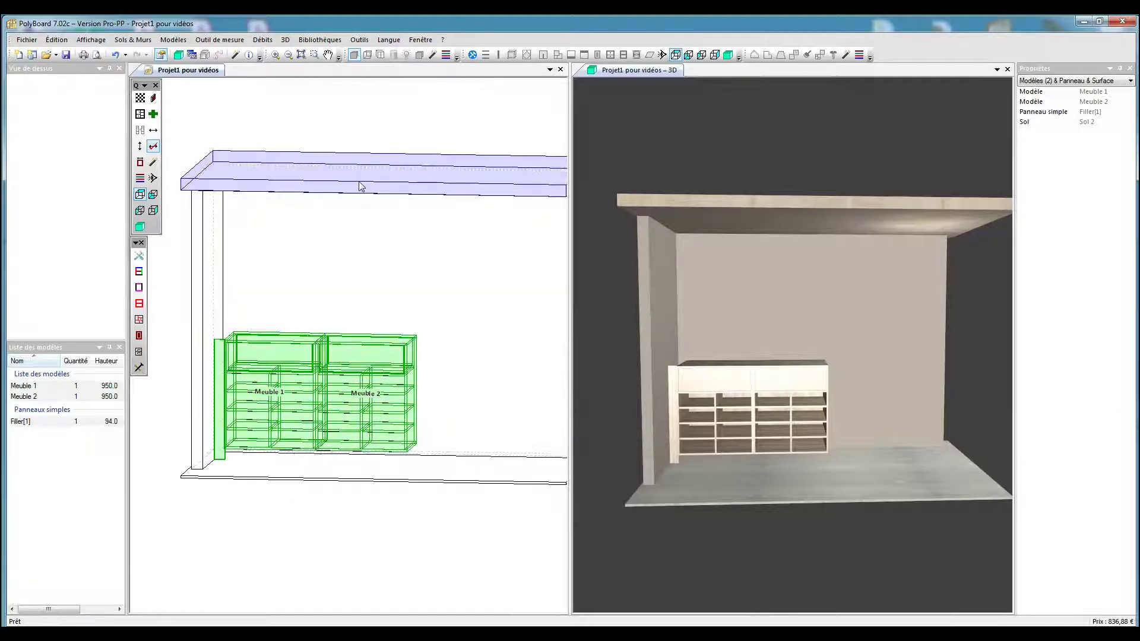
pyautogui.rightClick(359, 189)
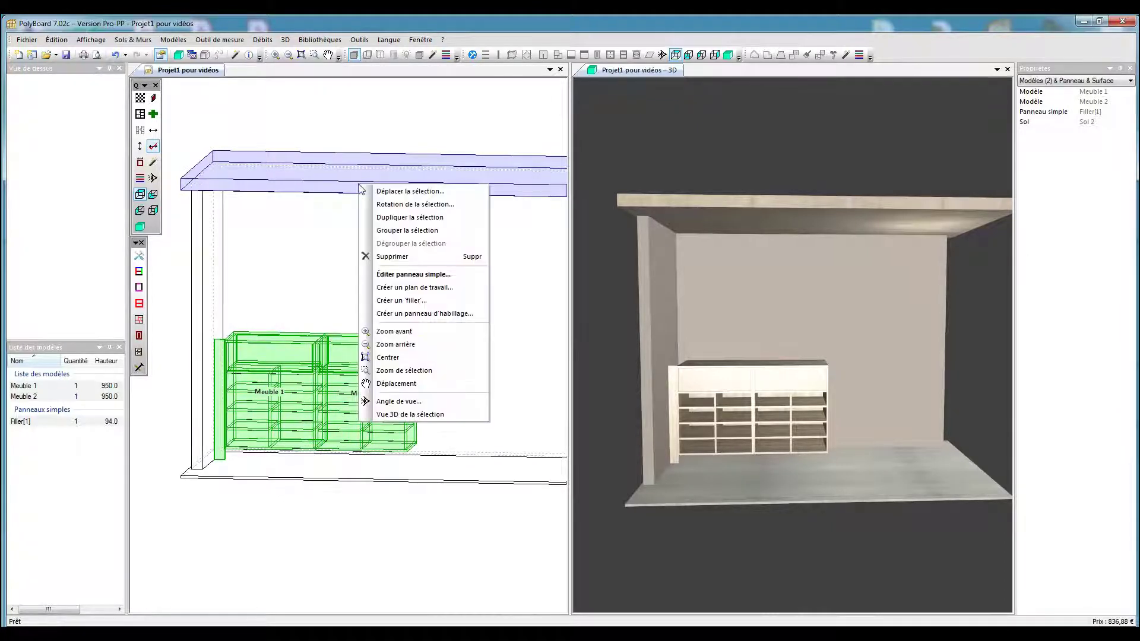
pyautogui.click(412, 303)
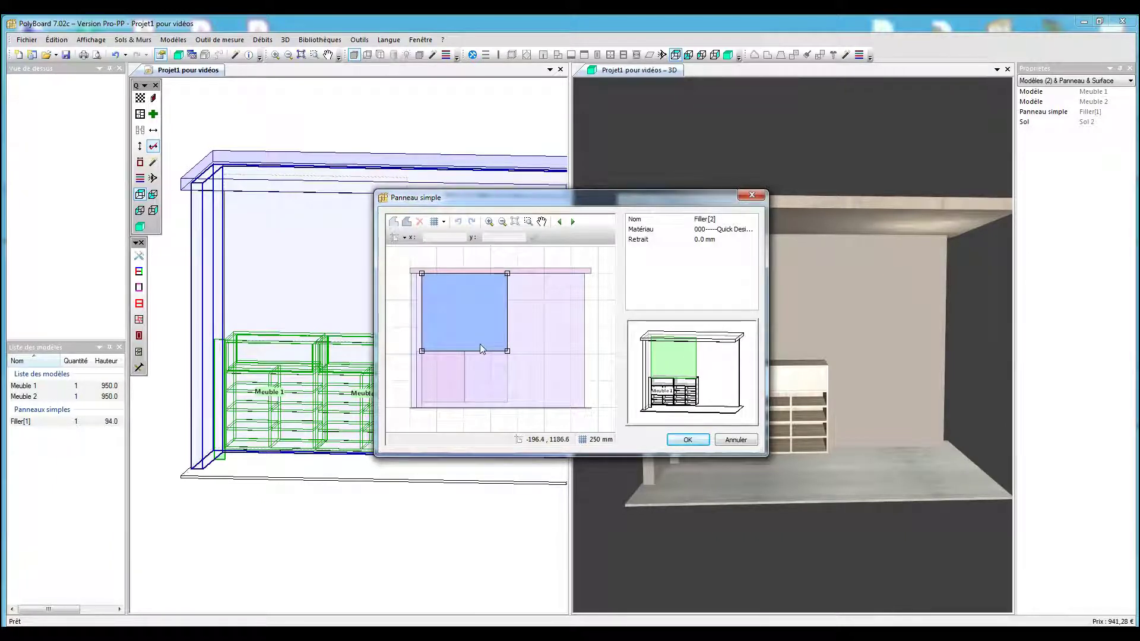
# Extend the upper filler's left edge over the side filler, making the panel 1700 mm long
pyautogui.scroll(3, 479, 344)
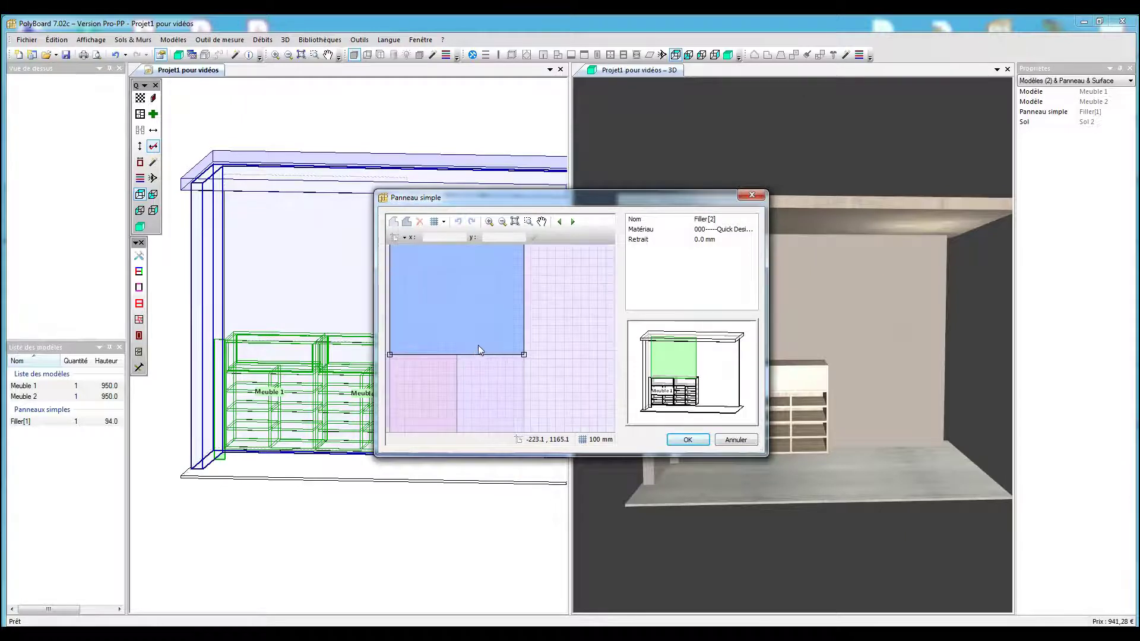
pyautogui.moveTo(478, 344); pyautogui.dragTo(516, 357, button='middle')
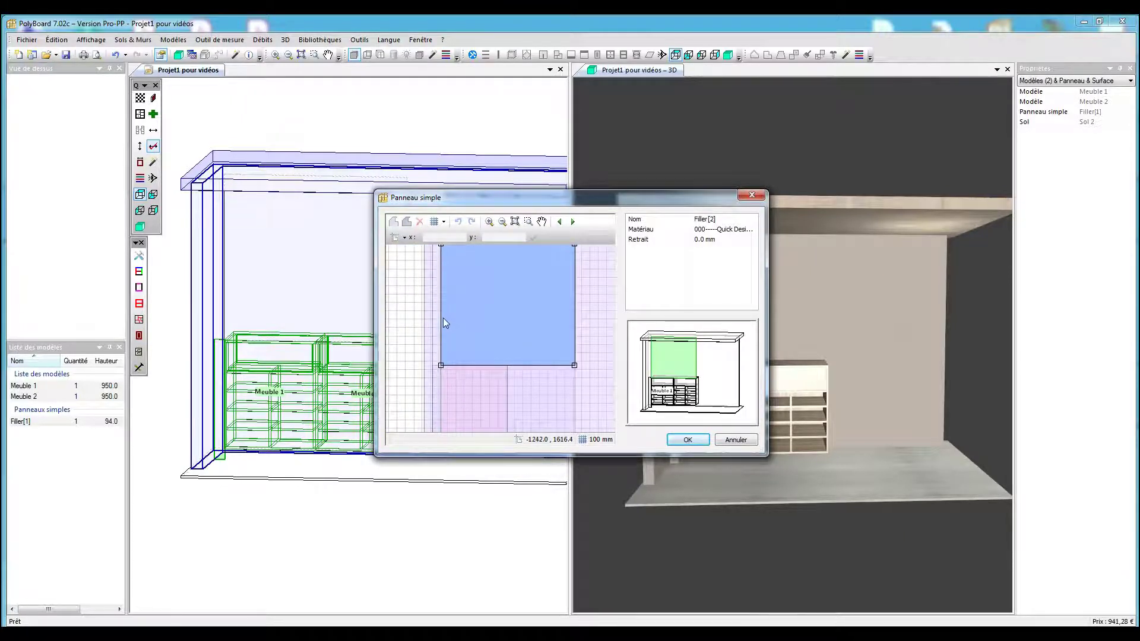
pyautogui.click(441, 321)
pyautogui.moveTo(441, 321); pyautogui.dragTo(431, 324)
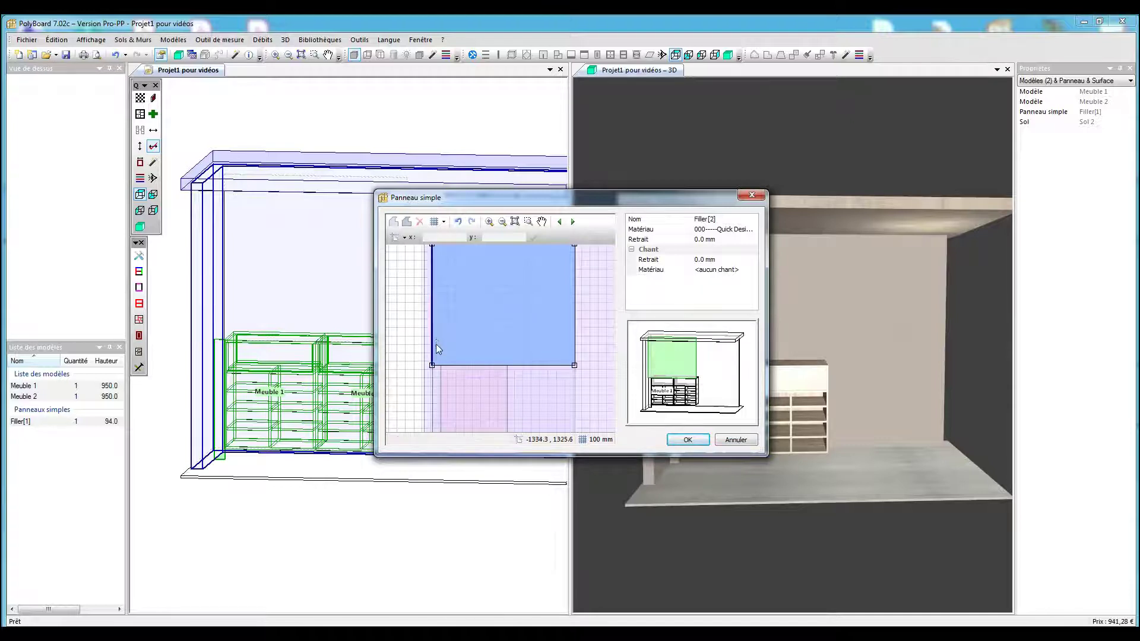
pyautogui.click(500, 365)
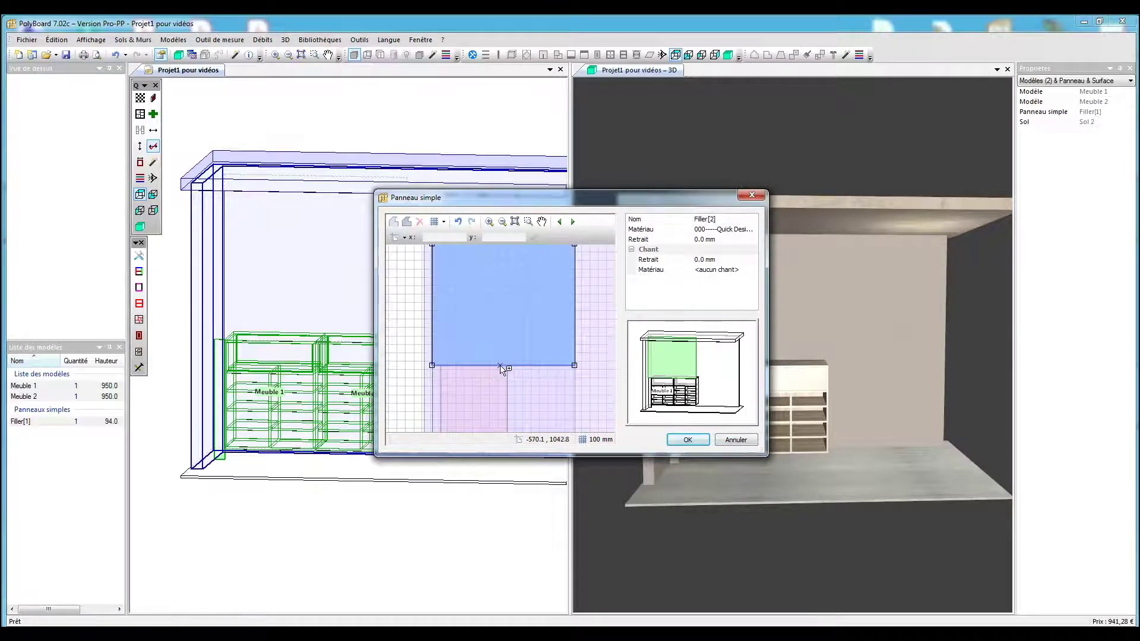
pyautogui.moveTo(500, 365); pyautogui.dragTo(502, 268)
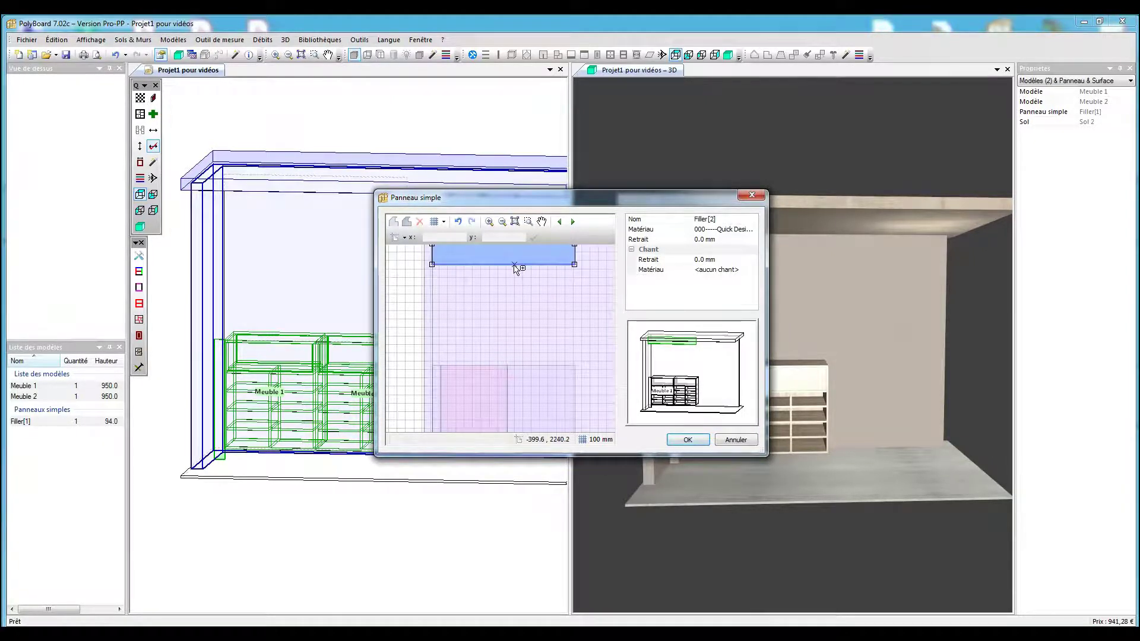
pyautogui.moveTo(514, 266); pyautogui.dragTo(518, 367)
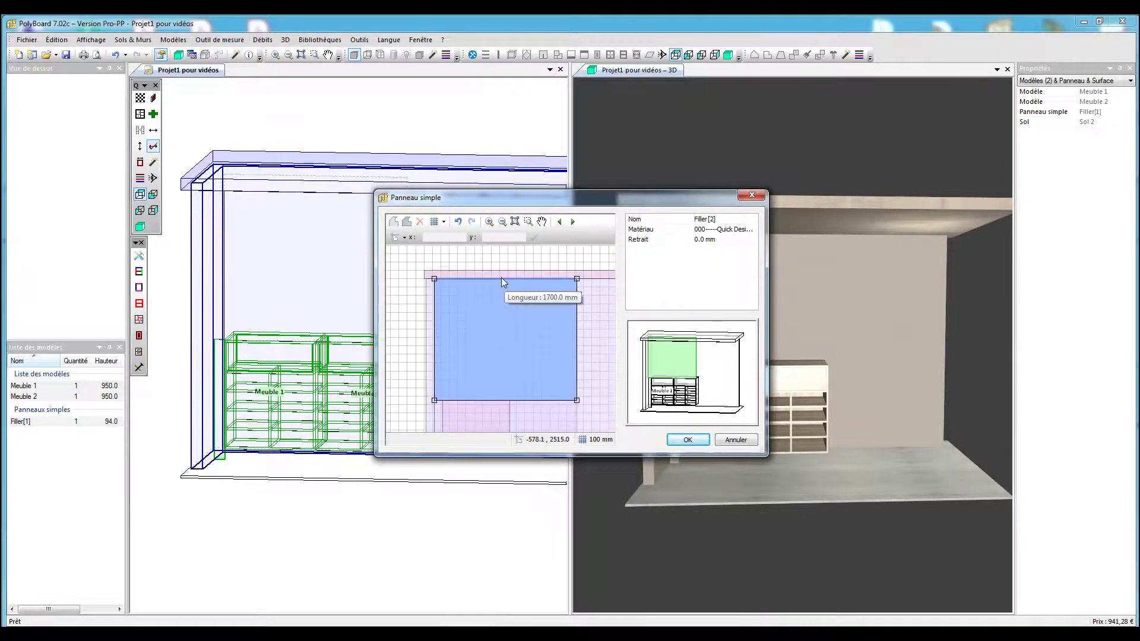
# Lower the upper filler's top edge so it forms a short strip directly above the cabinets
pyautogui.moveTo(502, 279); pyautogui.dragTo(505, 362)
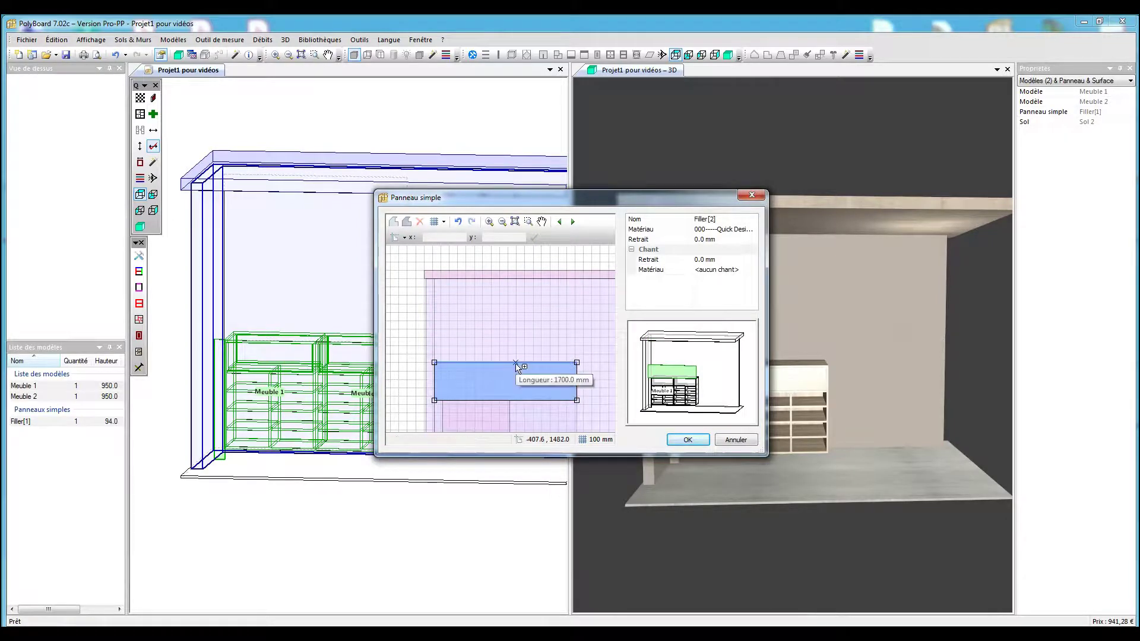
pyautogui.click(516, 363)
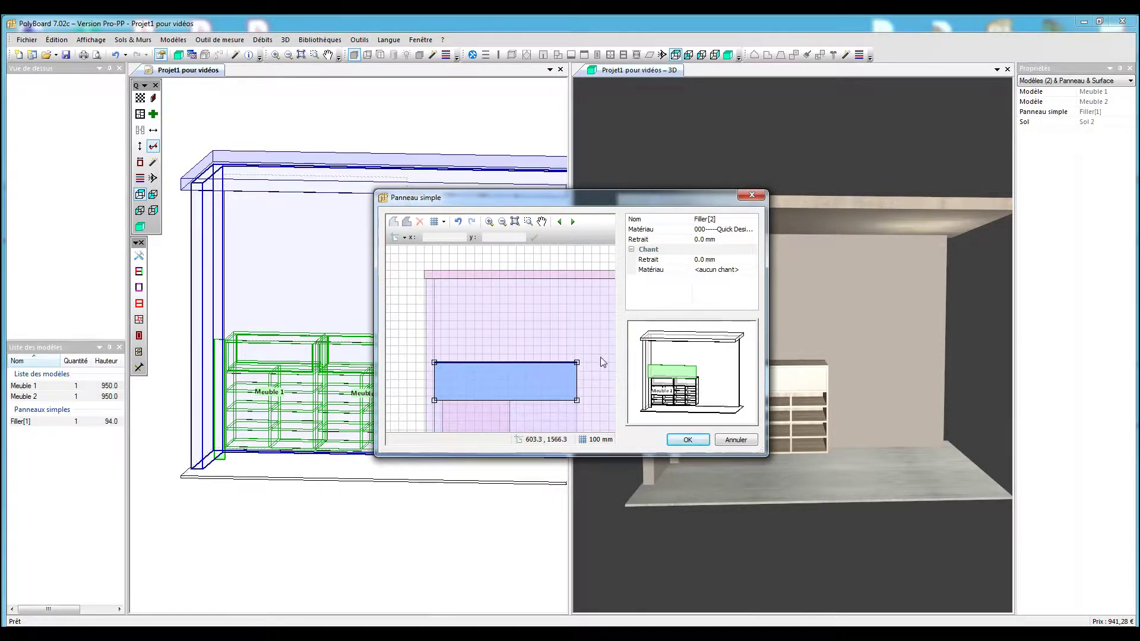